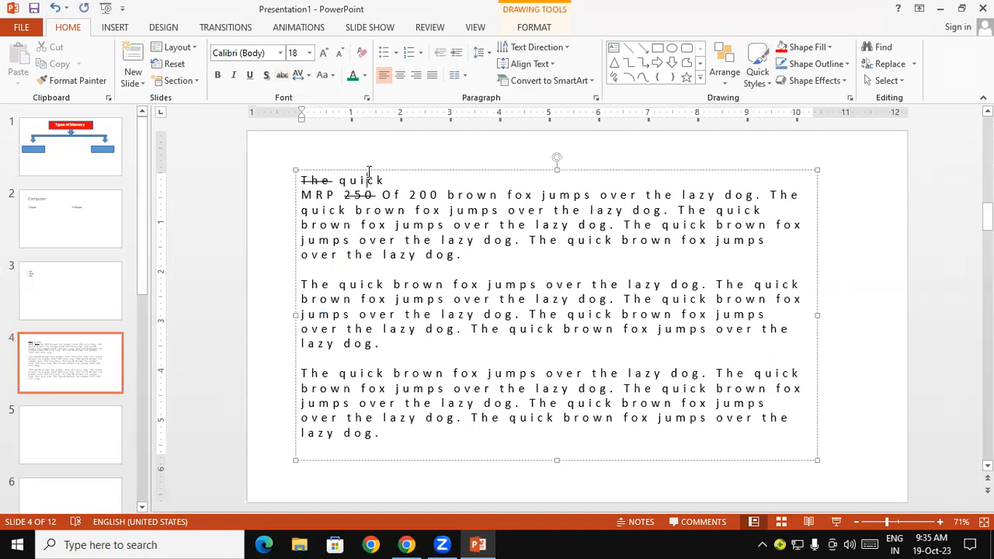
Set the character spacing of all text in slide 4's text box to Normal
click(368, 170)
click(308, 75)
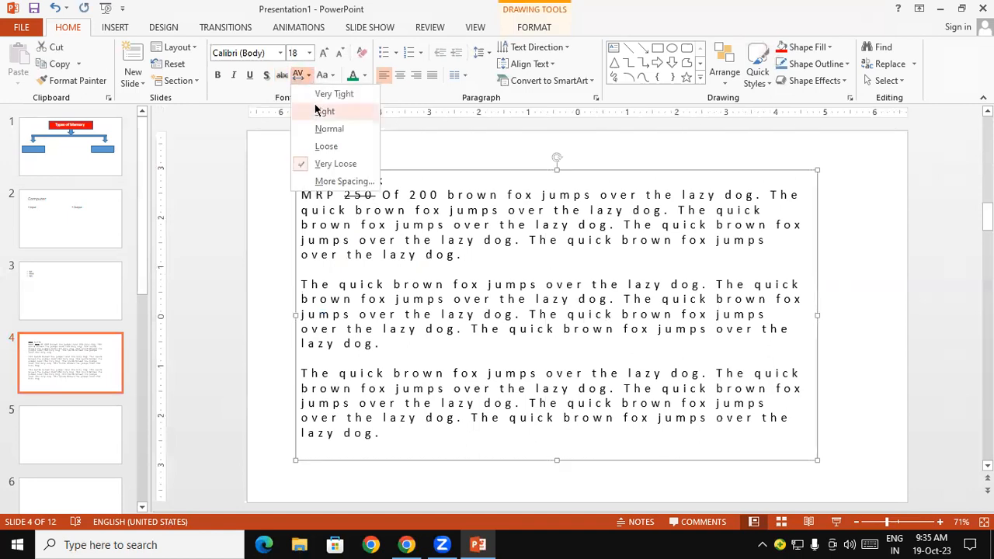
click(323, 130)
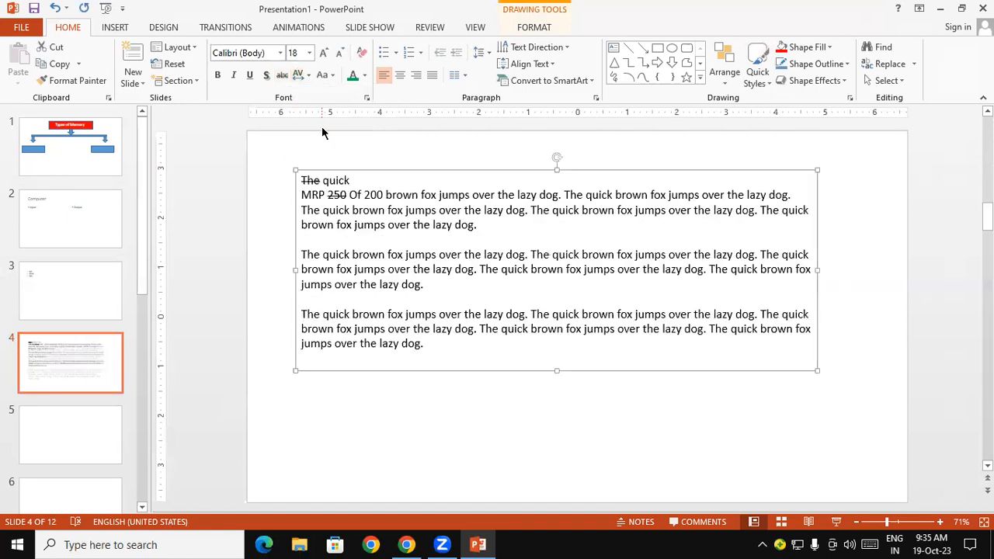
Change the text box's text to sentence case and highlight the second sentence of the first paragraph
click(332, 77)
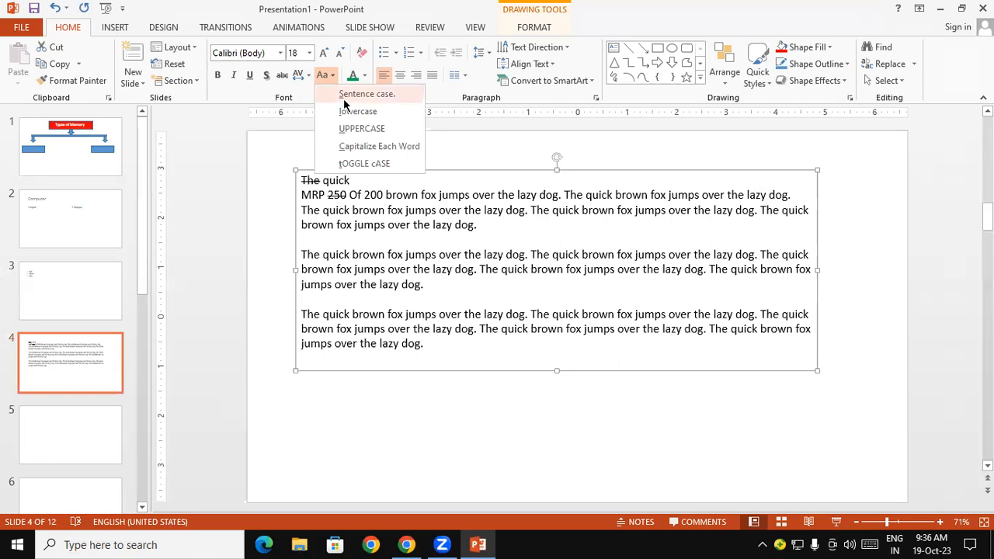
click(354, 95)
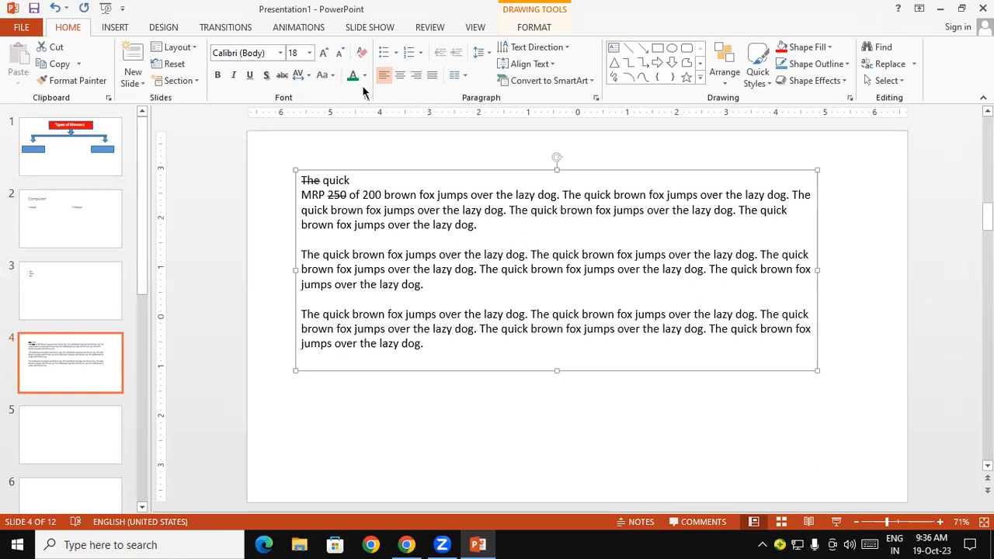
click(560, 195)
drag(557, 195, 328, 195)
drag(562, 195, 757, 196)
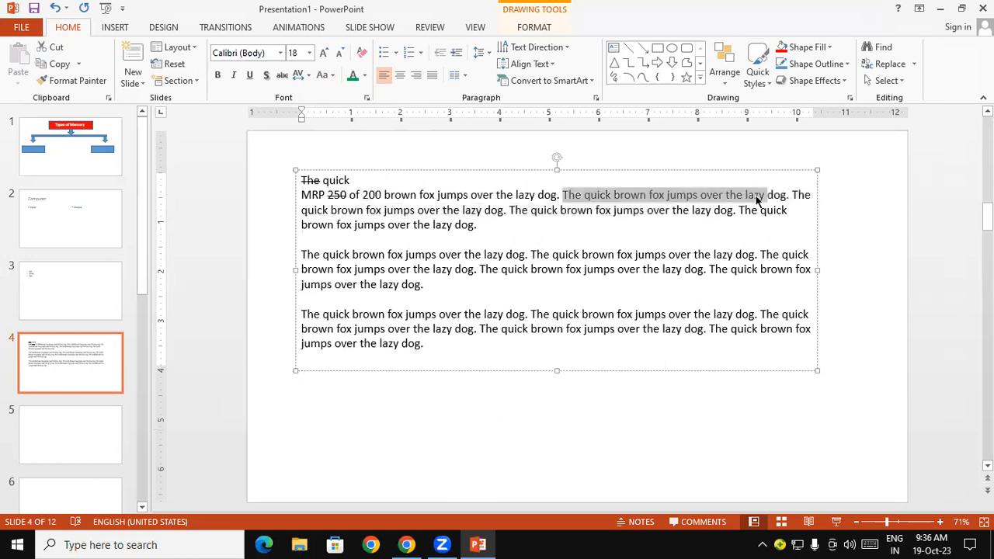
Convert all text in the text box to lowercase
click(523, 170)
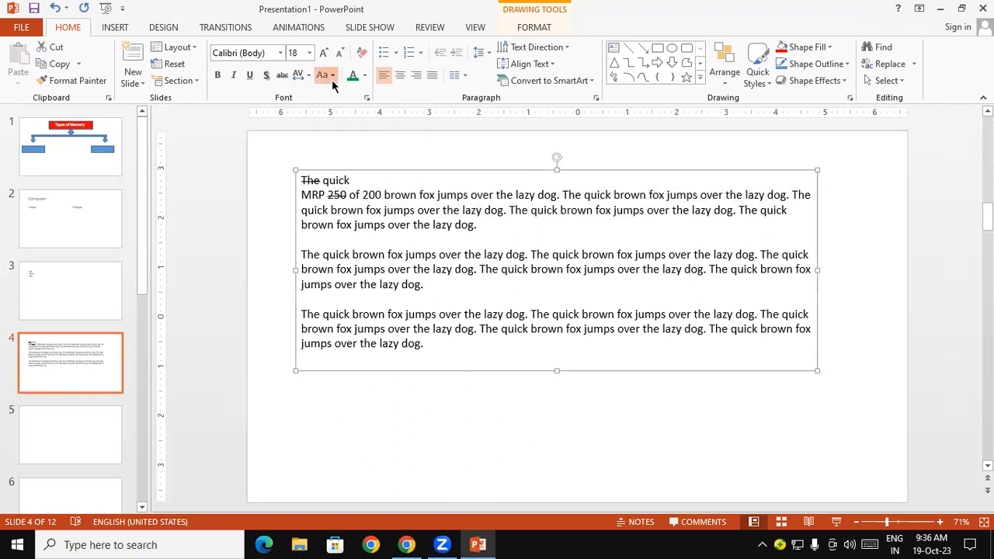
click(325, 76)
click(357, 111)
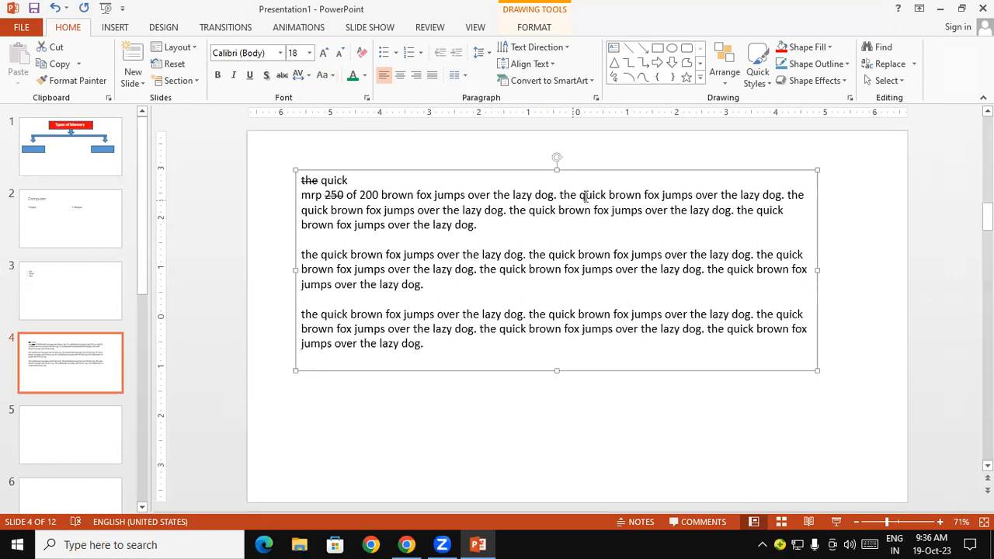
Convert all text in the text box to UPPERCASE
click(333, 81)
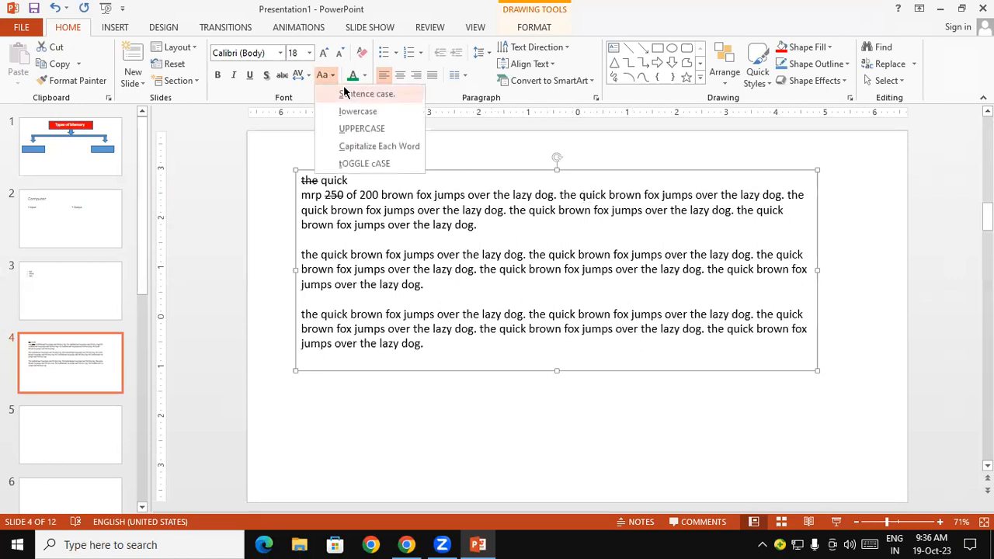
click(355, 133)
click(324, 396)
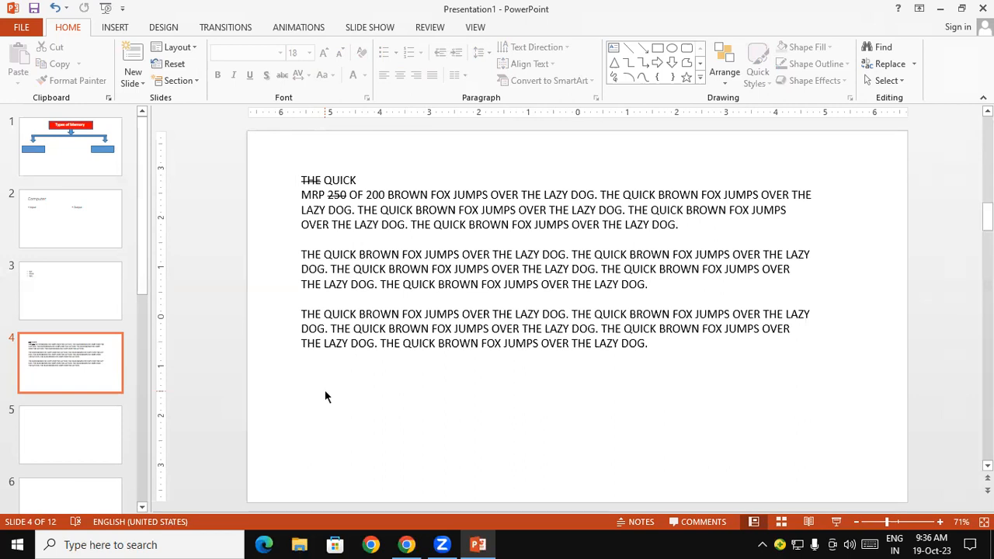
Apply Capitalize Each Word to the whole text box and highlight a few of the capitalized words
click(332, 361)
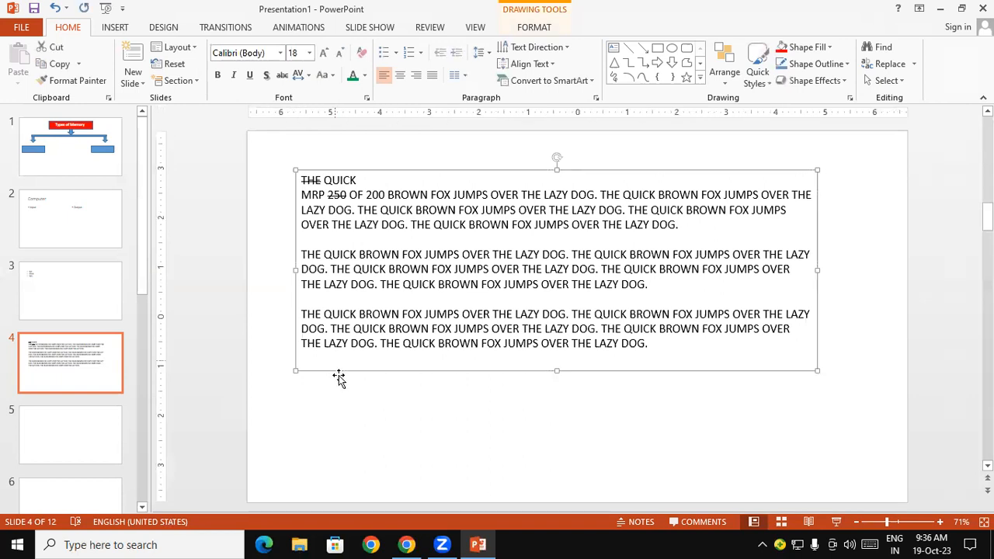
click(324, 74)
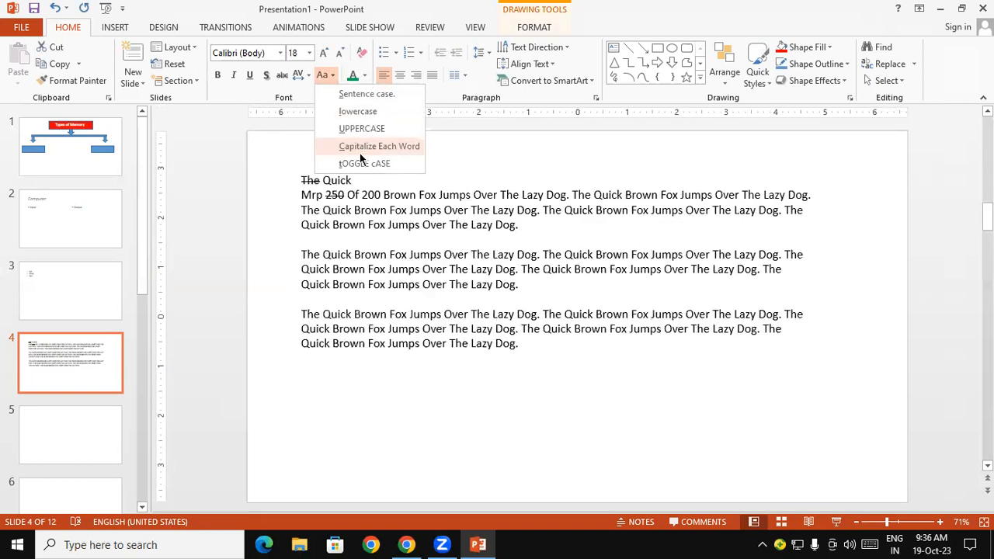
click(360, 148)
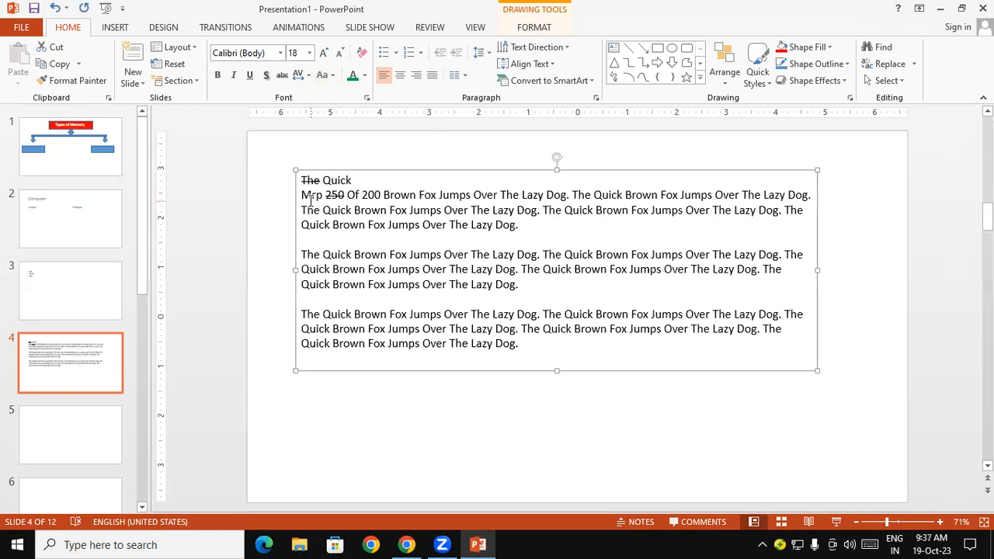
drag(302, 197, 314, 198)
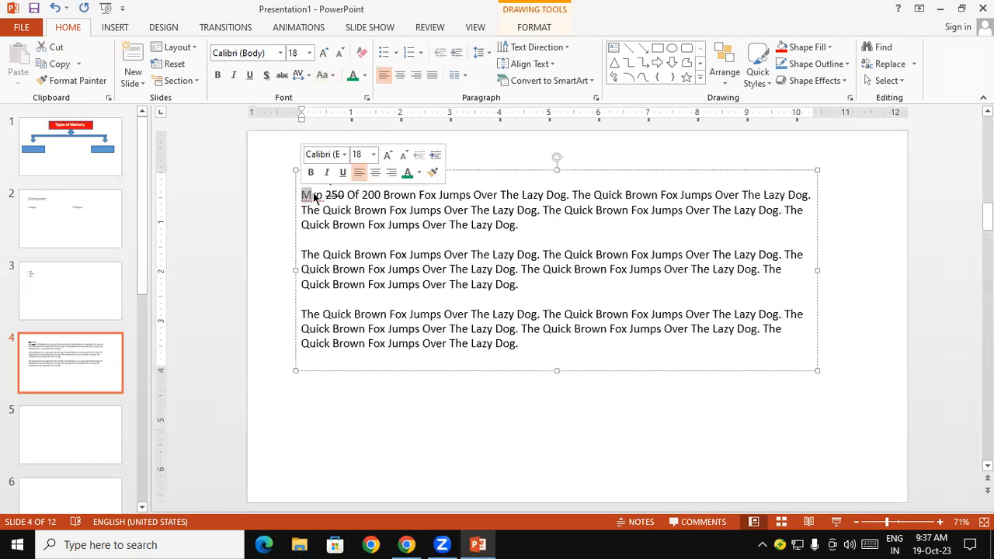
mouse_move(317, 257)
mouse_down()
mouse_move(301, 256)
mouse_move(323, 254)
mouse_up()
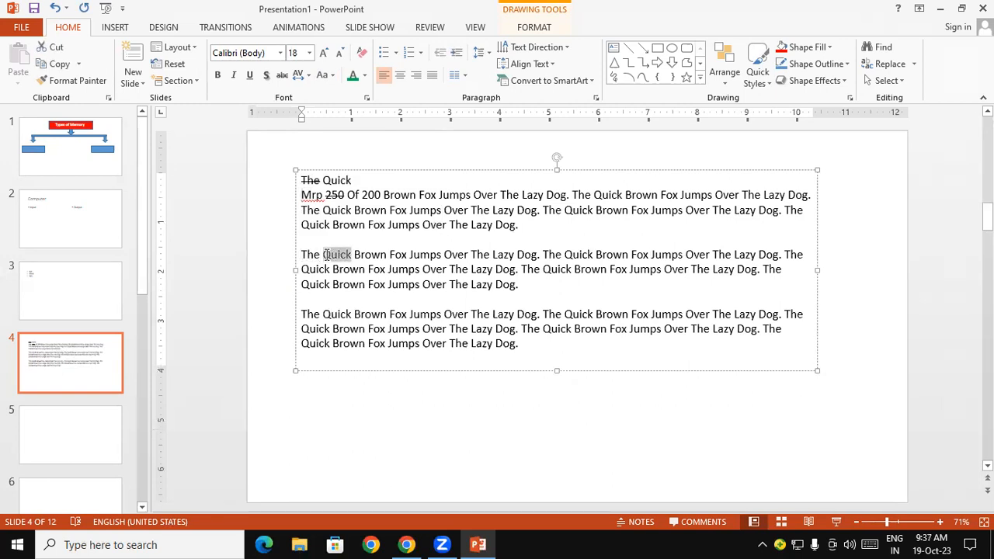
double_click(365, 257)
drag(407, 255, 383, 254)
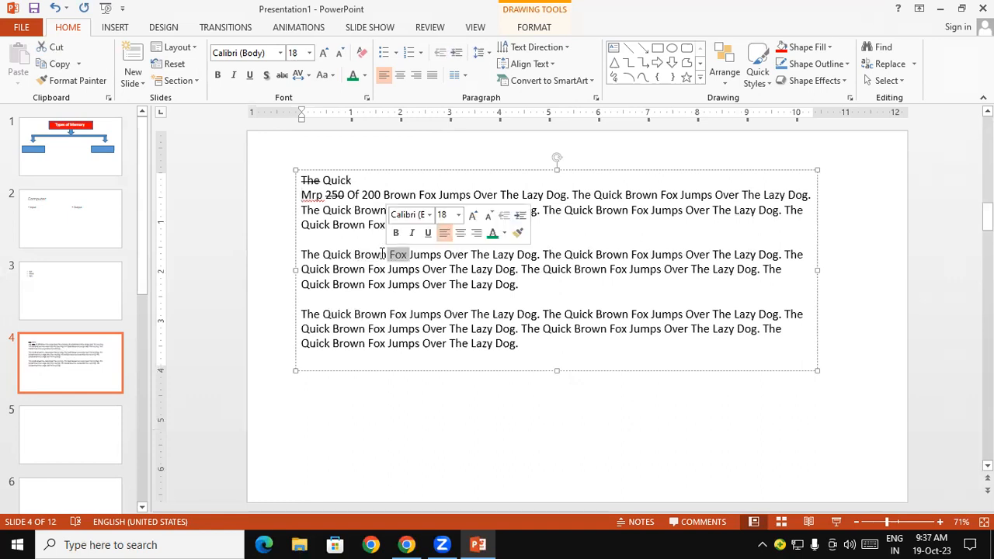
key(Escape)
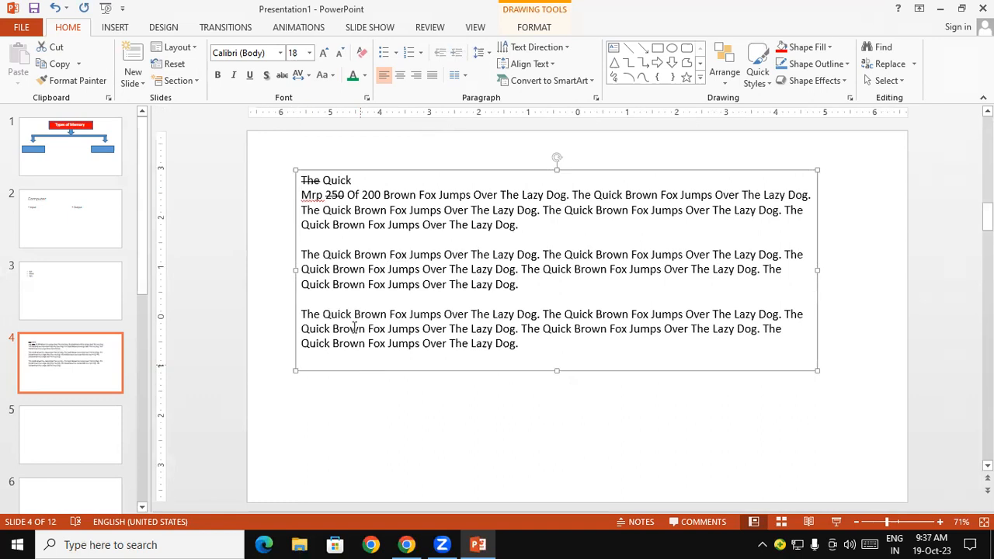
Apply tOGGLE cASE to the text box and highlight the first letter of the last paragraph
click(331, 75)
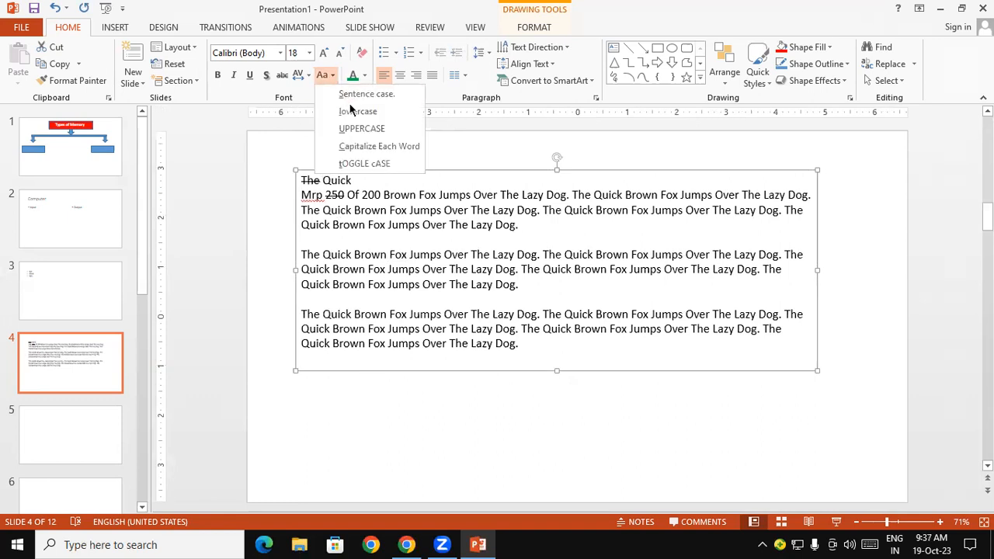
click(356, 165)
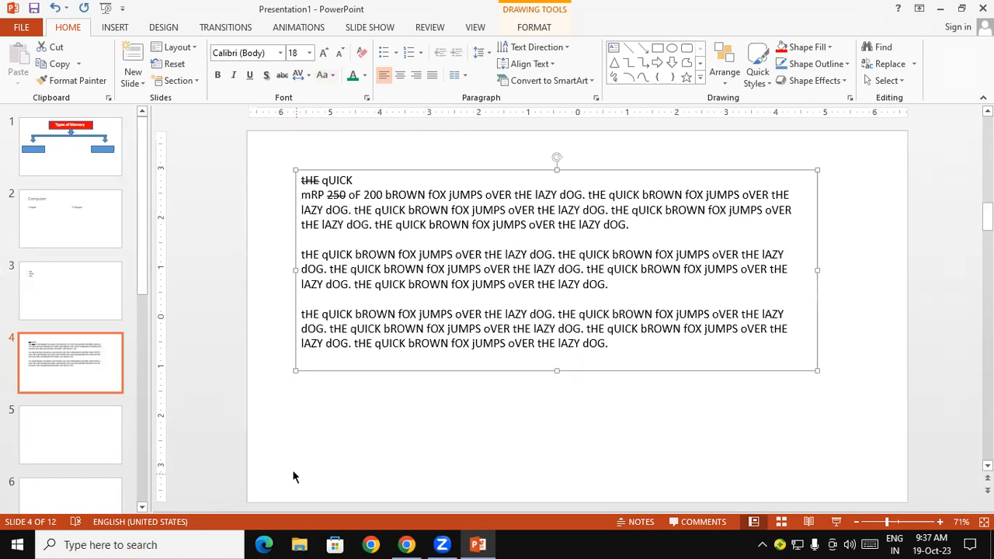
click(304, 313)
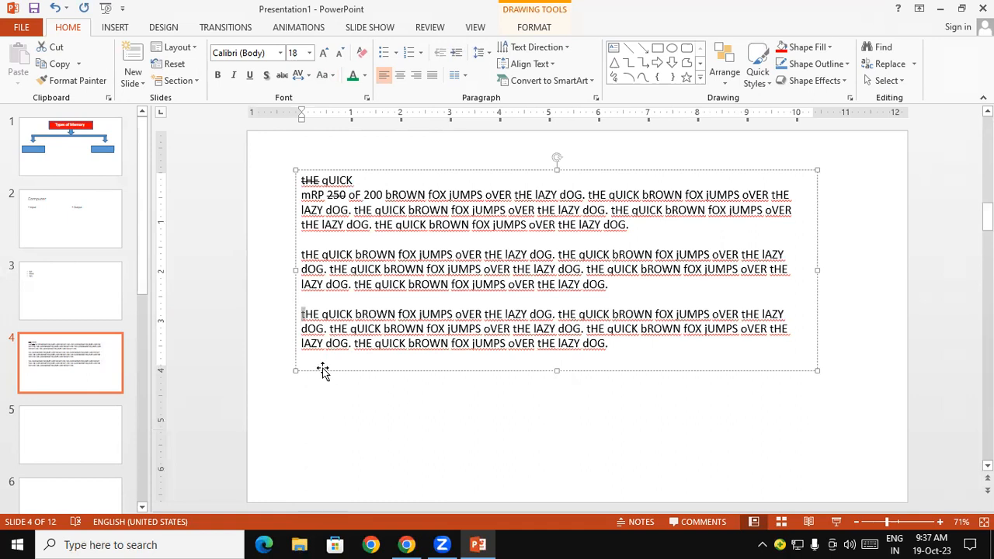
Change the whole text box back to sentence case
click(324, 370)
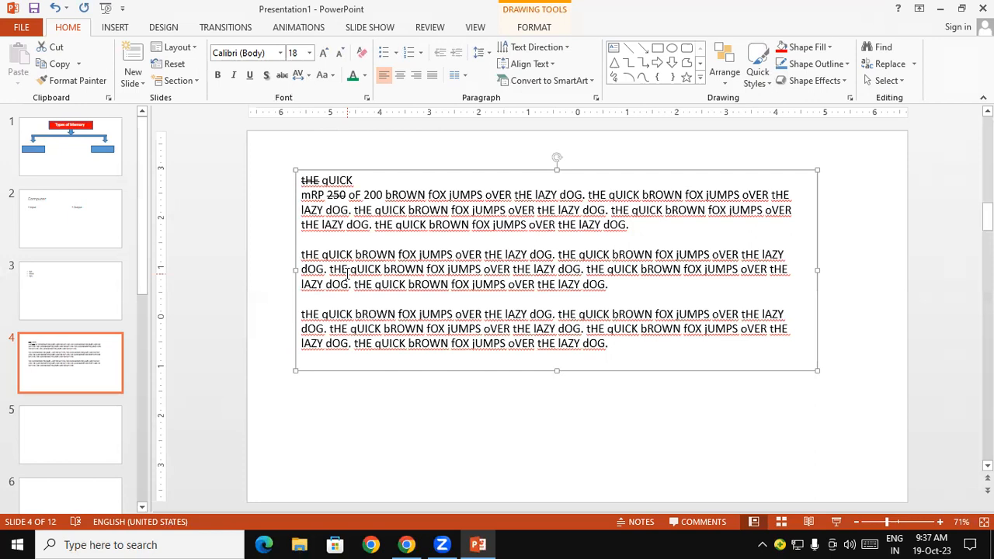
click(329, 75)
click(340, 94)
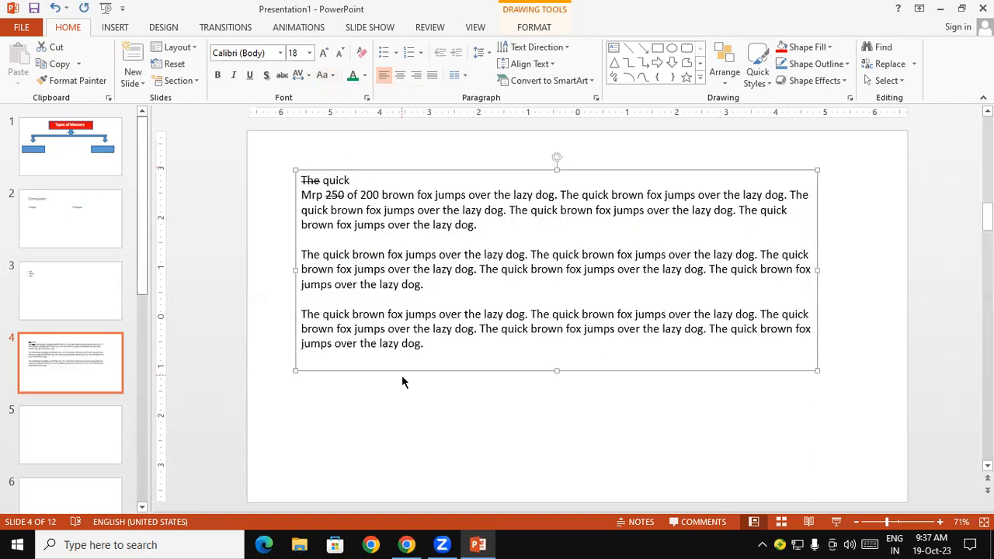
click(377, 397)
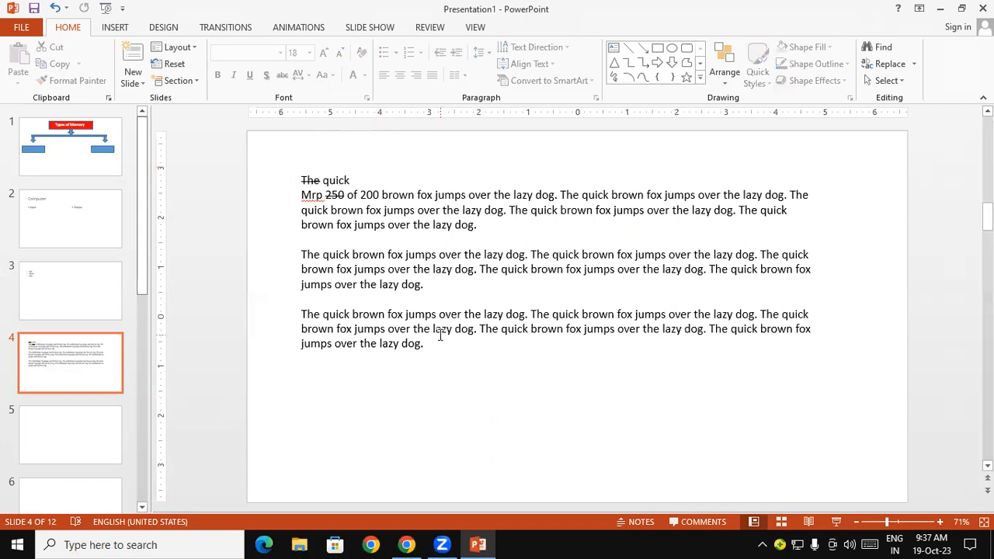
Select the whole text box and preview the available font colours on its text
click(326, 185)
click(315, 172)
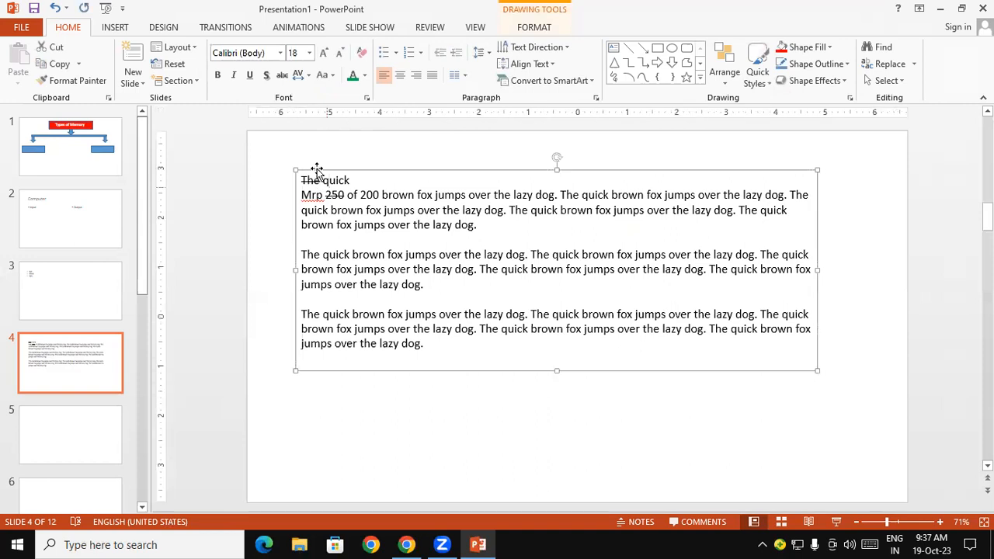
click(364, 77)
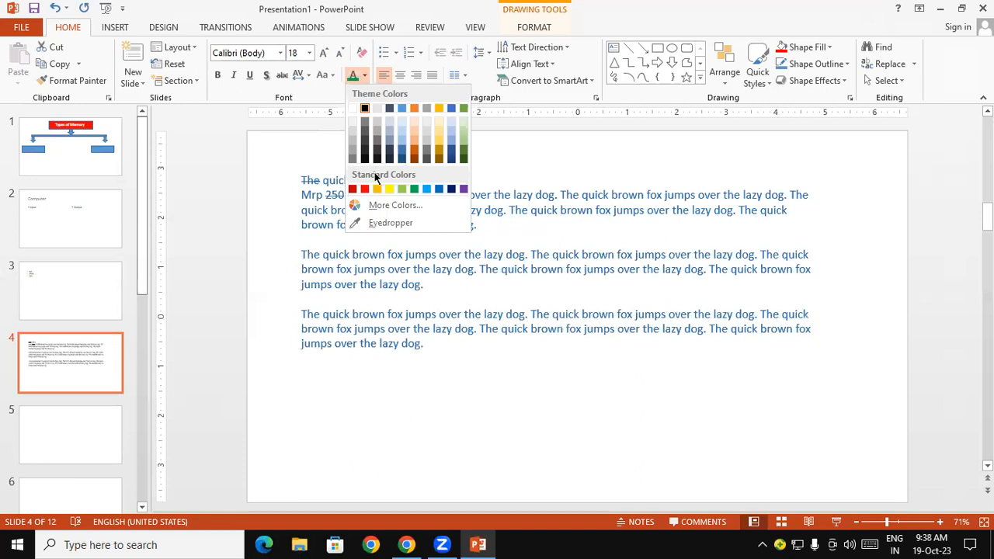
click(318, 177)
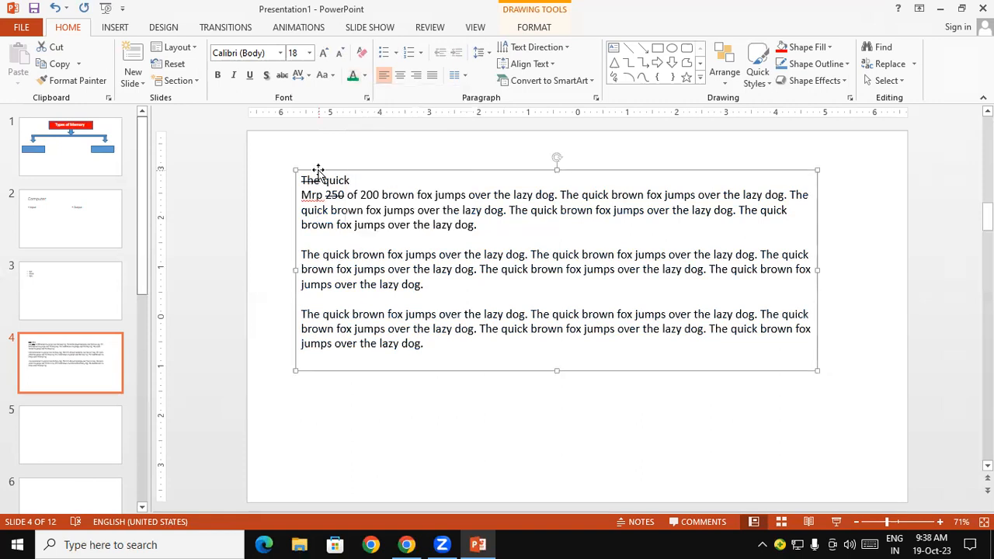
Increase the font size of the whole text box stepwise to 40 pt
click(323, 52)
click(323, 53)
click(323, 53)
click(324, 53)
click(324, 53)
click(325, 52)
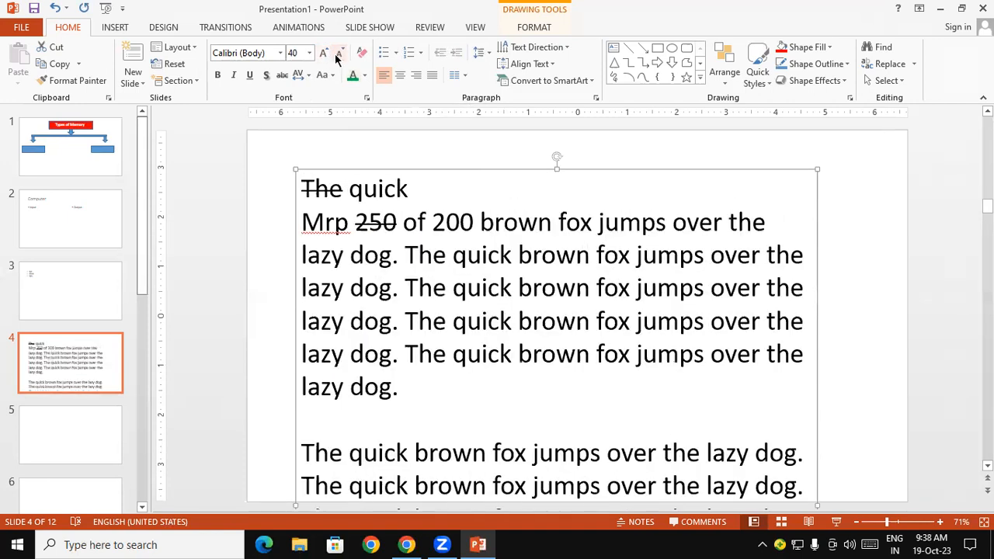
Decrease the font size of the whole text box stepwise to 10.5 pt
click(337, 59)
click(336, 58)
click(337, 58)
click(337, 59)
click(336, 59)
click(336, 58)
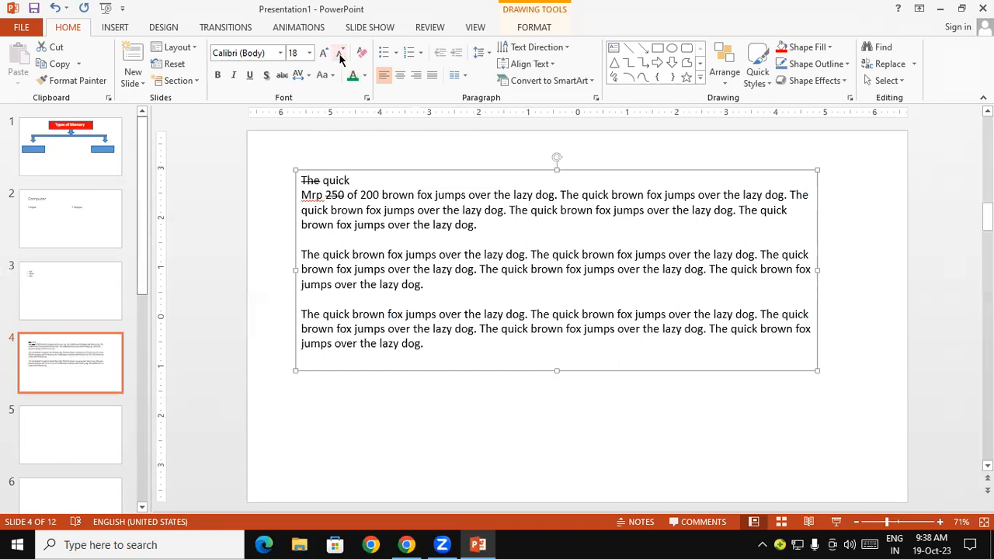
click(339, 57)
click(340, 56)
click(339, 57)
click(340, 57)
click(339, 57)
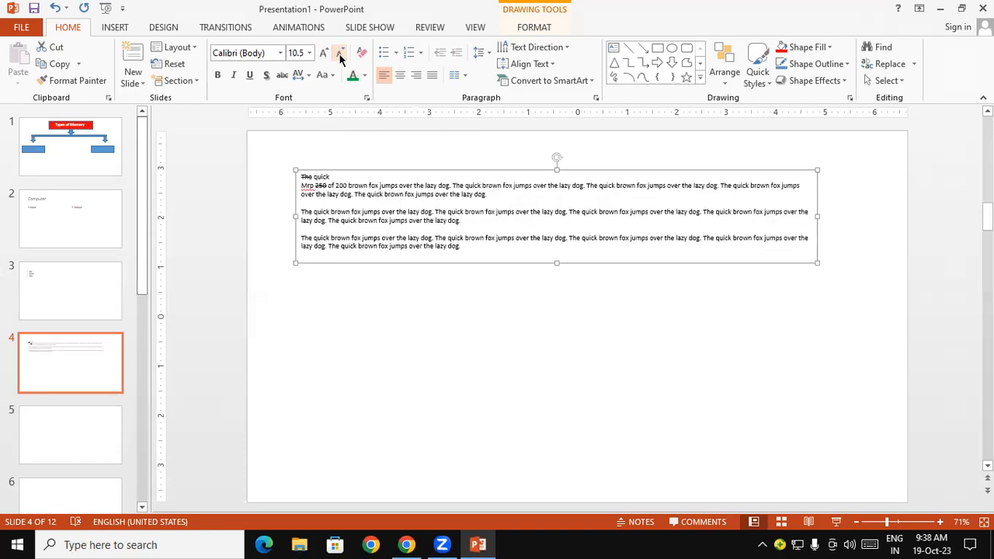
Increase the font size of the whole text box stepwise to 20 pt
click(324, 54)
click(323, 55)
click(324, 54)
click(323, 54)
click(324, 54)
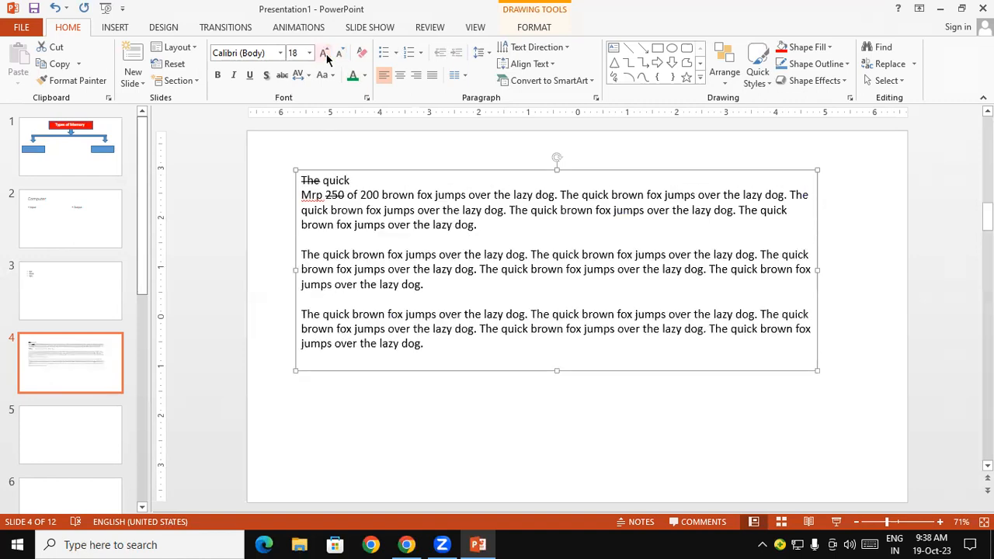
click(325, 56)
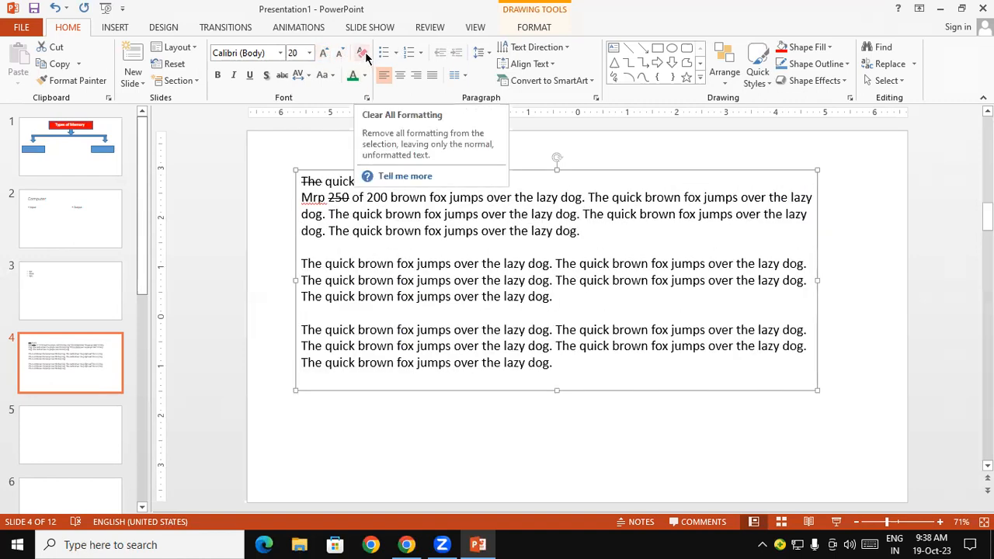
Format the text box's text in green with bold, italic and text shadow
click(352, 75)
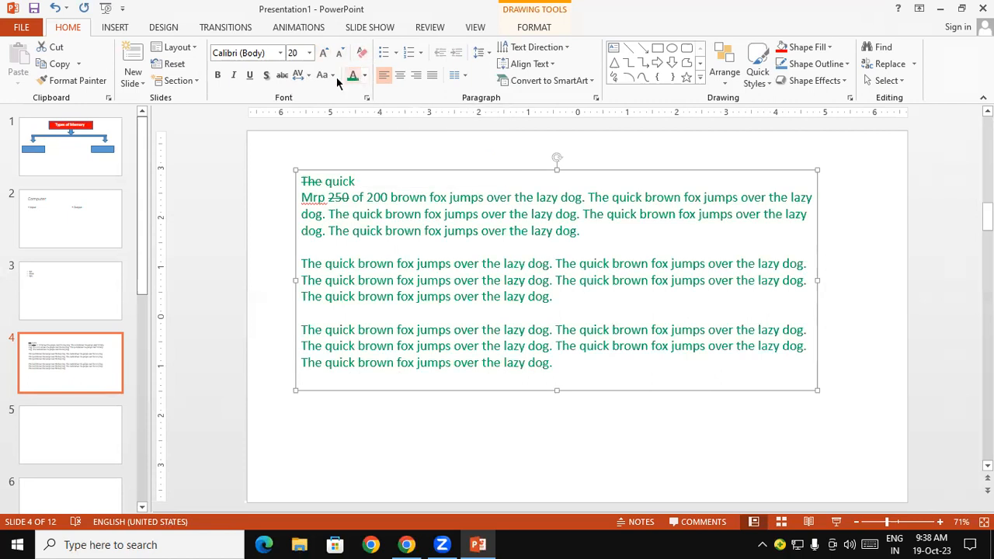
click(217, 76)
click(233, 75)
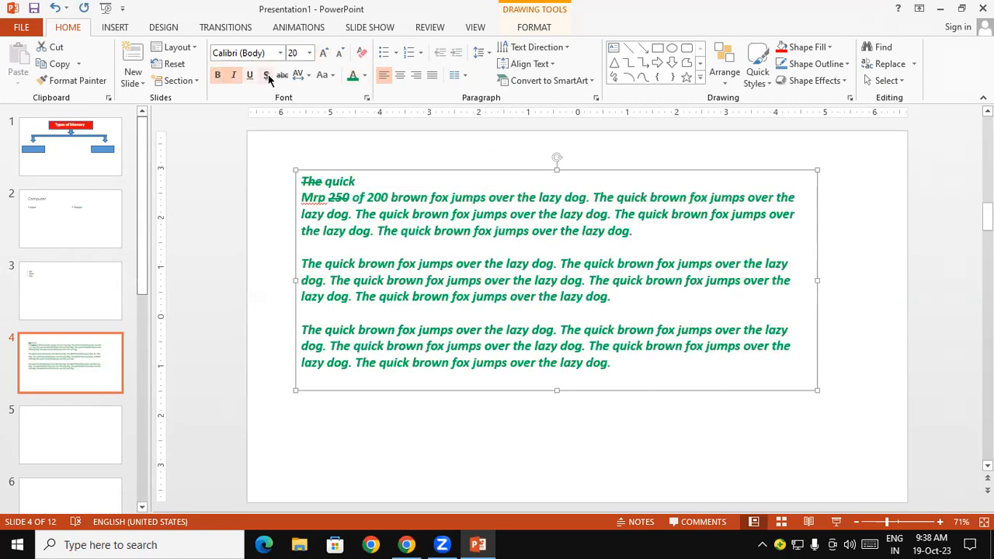
click(266, 75)
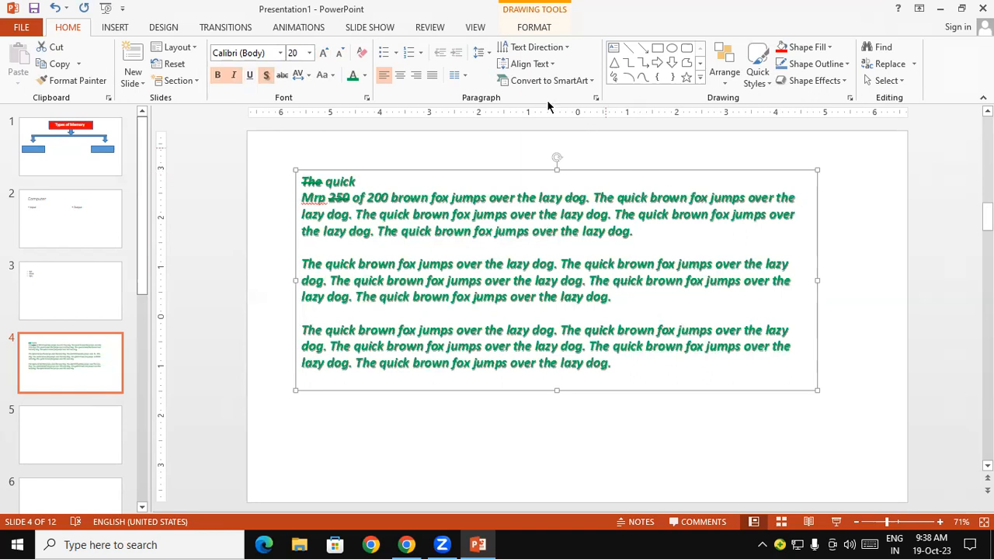
Clear all formatting from the text box's text
click(362, 53)
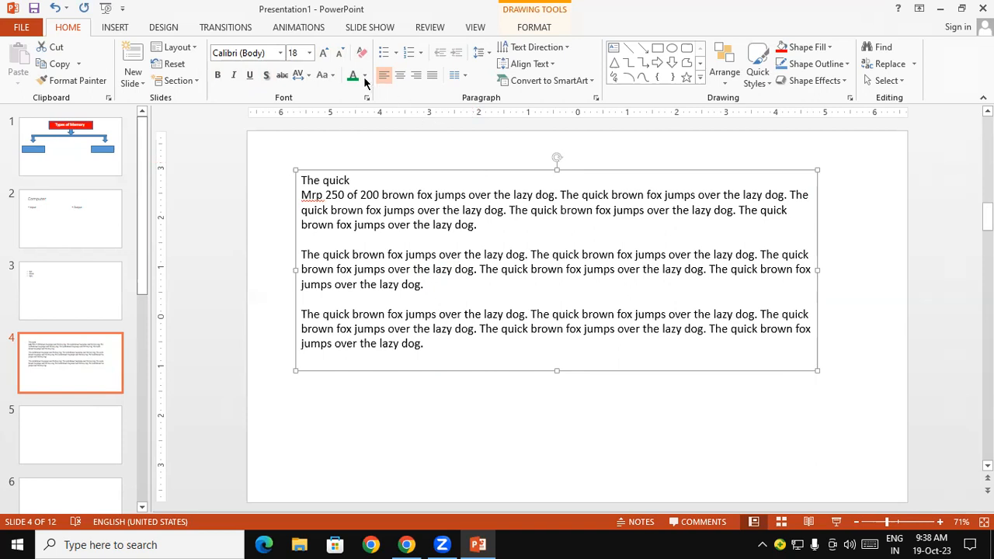
Change the text box's font to Agra to try a Hindi typeface, and replace it with Algerian
click(278, 54)
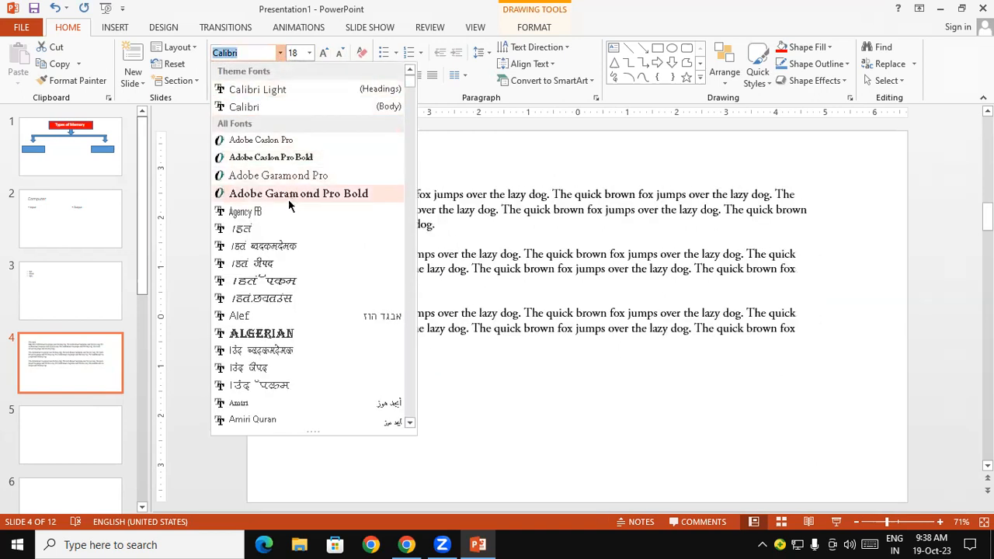
click(290, 228)
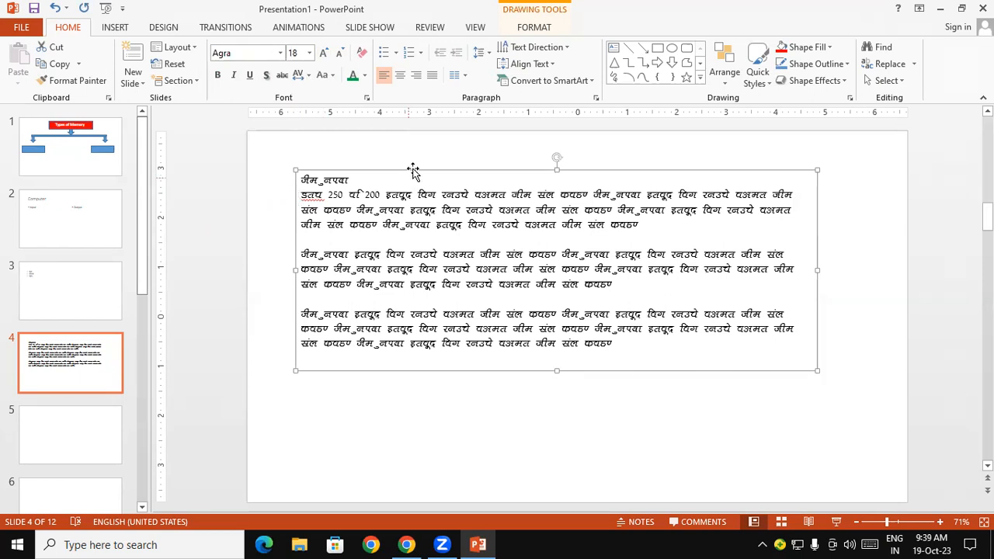
click(280, 52)
click(252, 376)
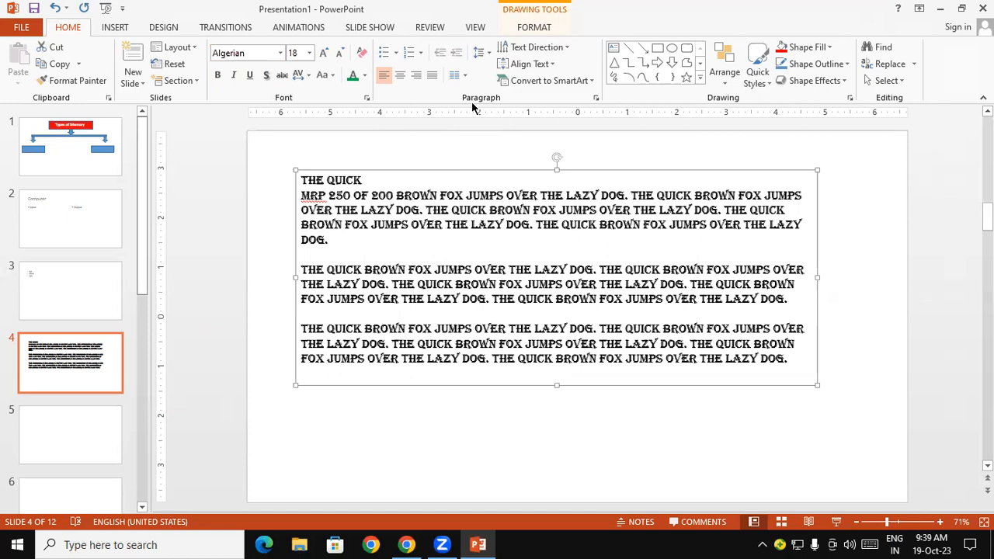
Move the text box to the lower part of the slide and bring it back near the slide's upper edge
drag(422, 170, 420, 295)
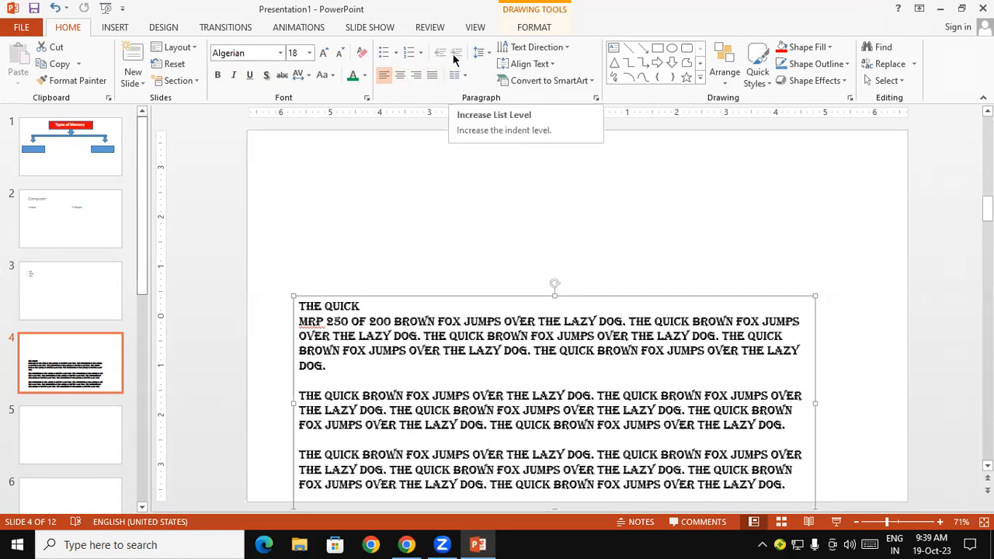
drag(477, 292, 474, 168)
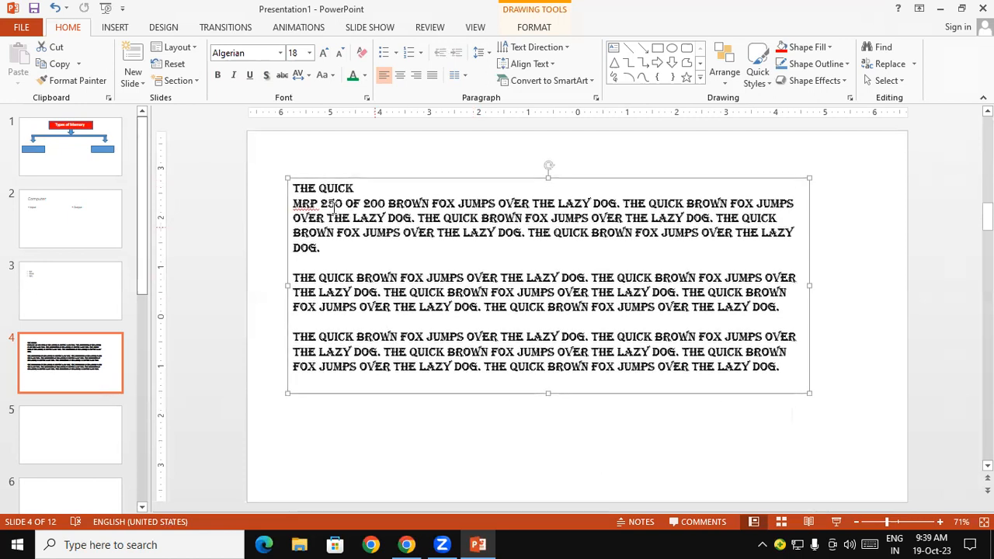
Increase the indent of the "The quick" line by several levels and decrease it back to the margin
drag(294, 188, 353, 190)
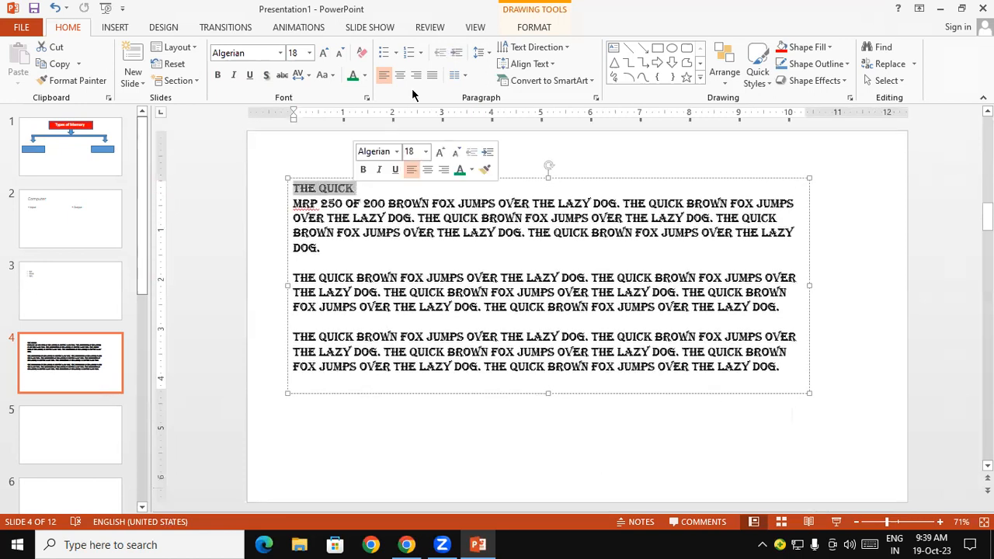
click(456, 53)
click(456, 53)
click(456, 53)
click(456, 53)
double_click(440, 53)
click(441, 53)
click(440, 53)
click(441, 53)
Indent the "The quick" line stepwise to 4 inches and reduce it stepwise back to the margin
click(454, 53)
click(455, 53)
click(455, 53)
click(456, 53)
click(455, 52)
click(455, 52)
click(456, 53)
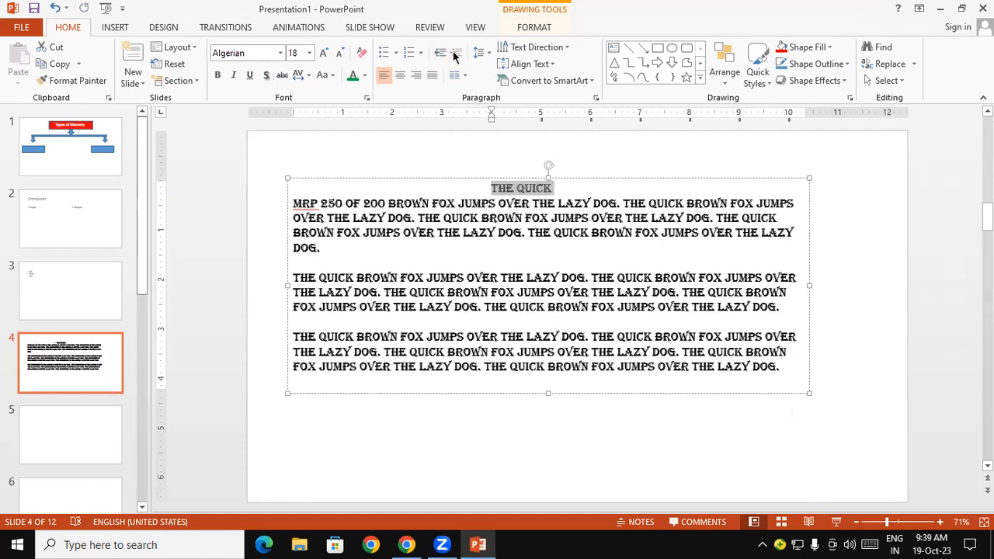
click(440, 53)
click(440, 53)
click(440, 52)
click(440, 53)
click(441, 53)
click(440, 53)
click(440, 53)
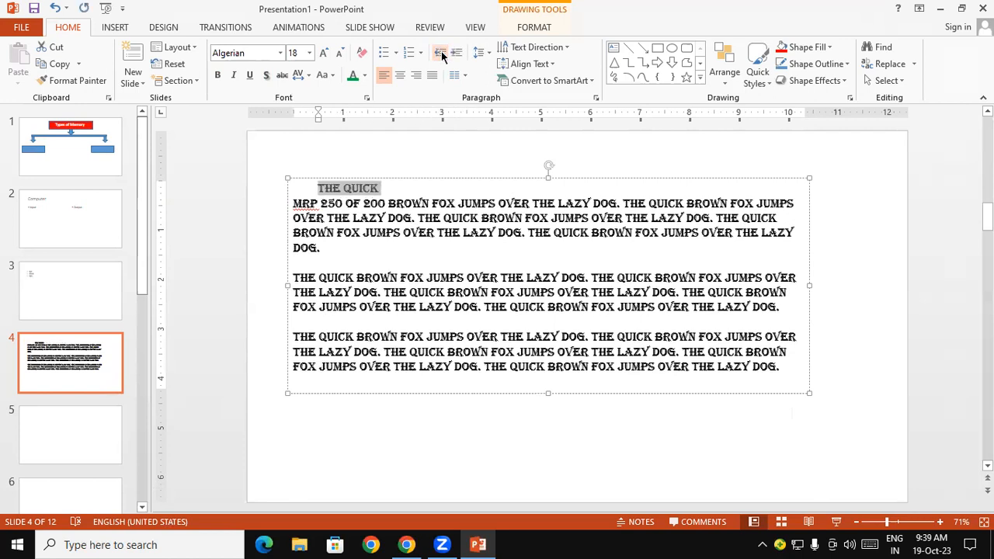
click(441, 53)
Try centre and right alignment on the "The quick" line and return it to left alignment
click(400, 76)
click(416, 76)
click(418, 75)
click(399, 76)
click(386, 75)
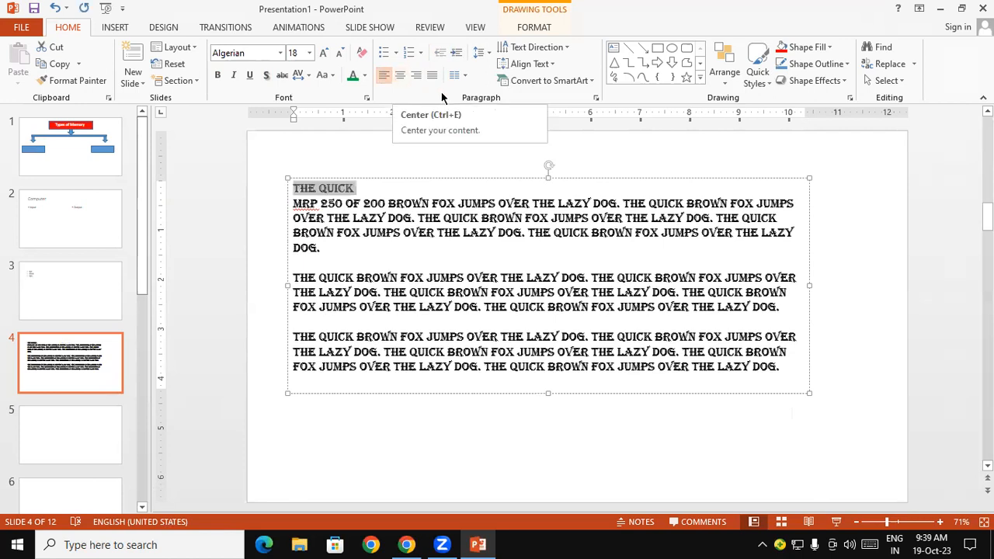
Preview the column layouts, including three columns, and look through the line spacing choices for the text box without applying any
click(464, 76)
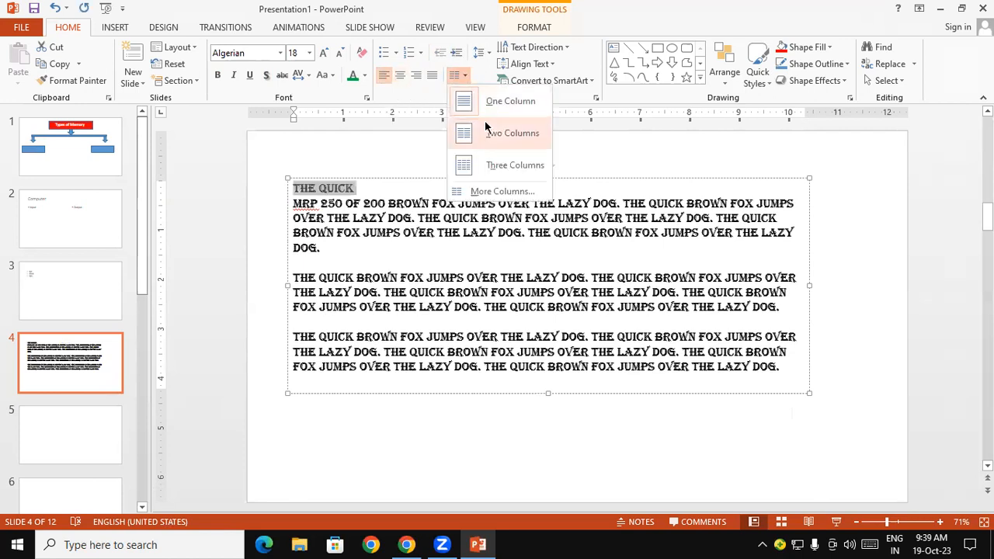
click(353, 147)
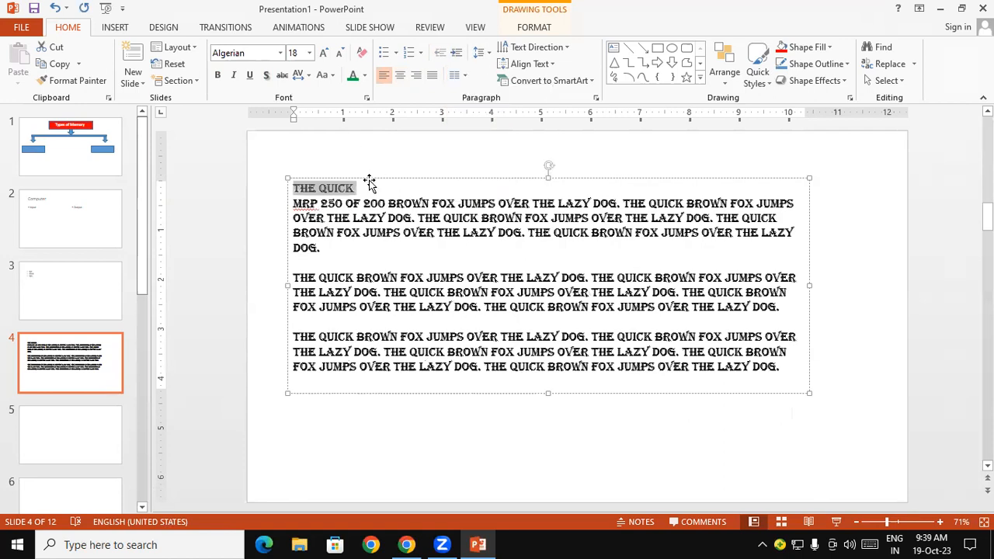
click(368, 186)
click(464, 75)
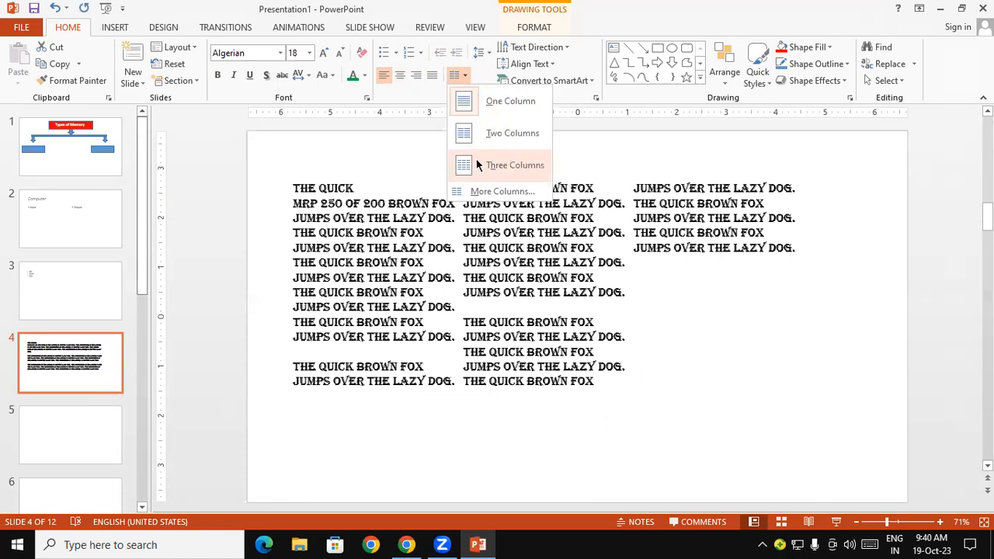
click(405, 158)
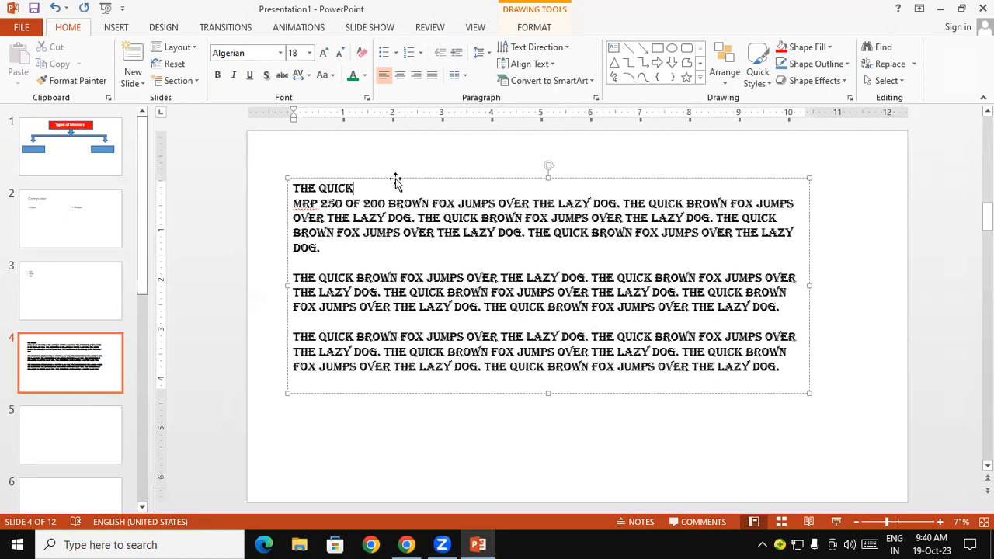
click(484, 54)
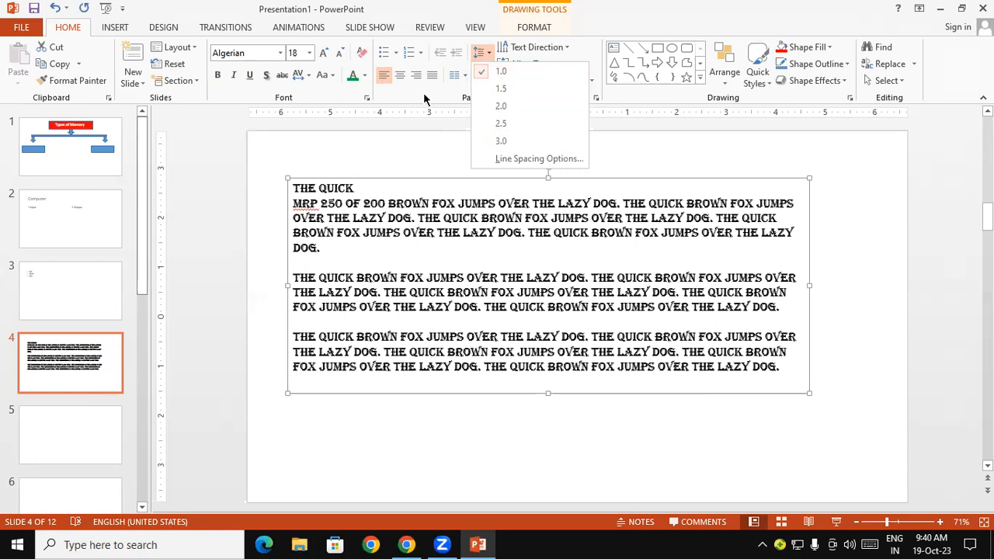
click(319, 187)
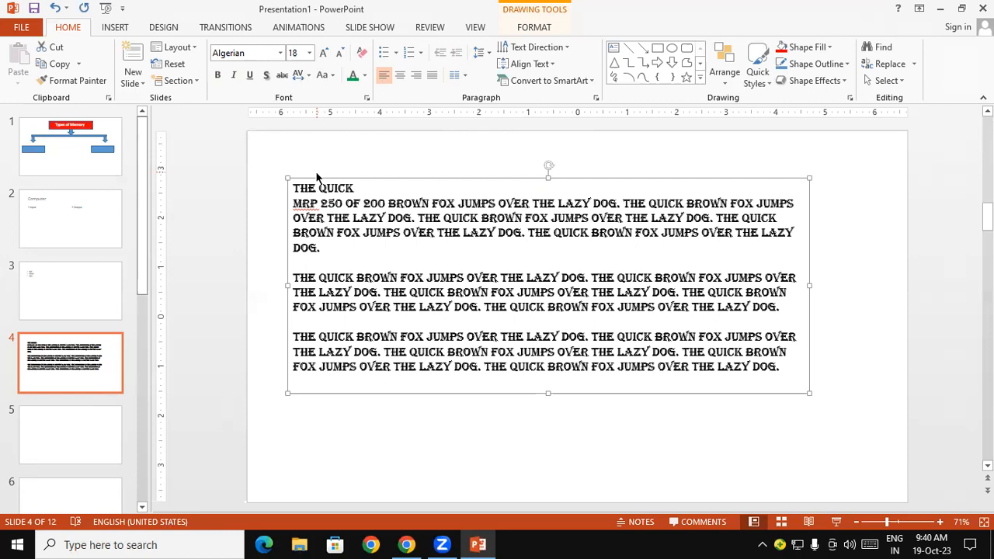
Move the sample text box to the slide's lower half and draw a new text box about 7.5 inches wide above it
drag(349, 180, 365, 317)
click(331, 221)
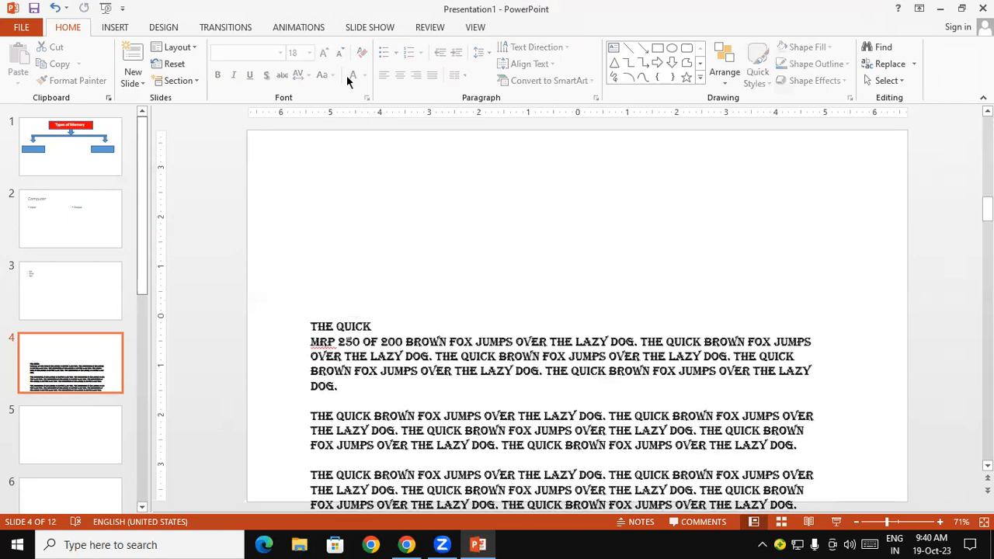
click(107, 31)
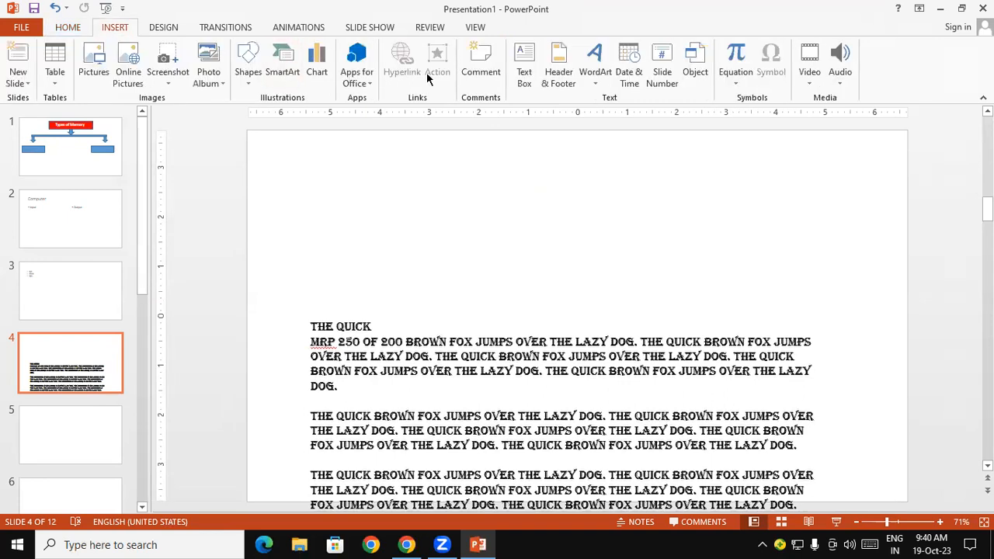
click(524, 68)
drag(715, 311, 715, 309)
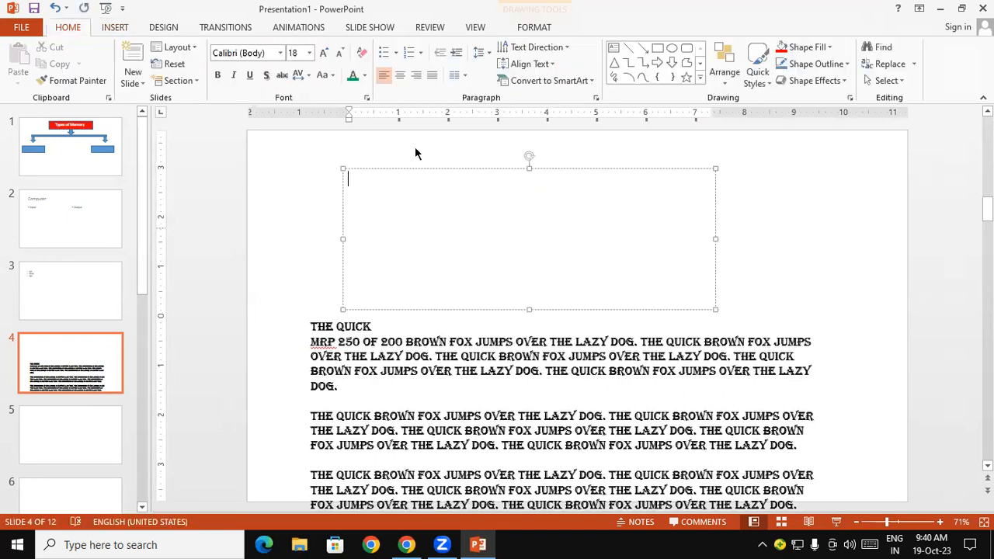
Start a numbered list in the new text box with "Input" as the first item and an indented sub-item below it
click(414, 52)
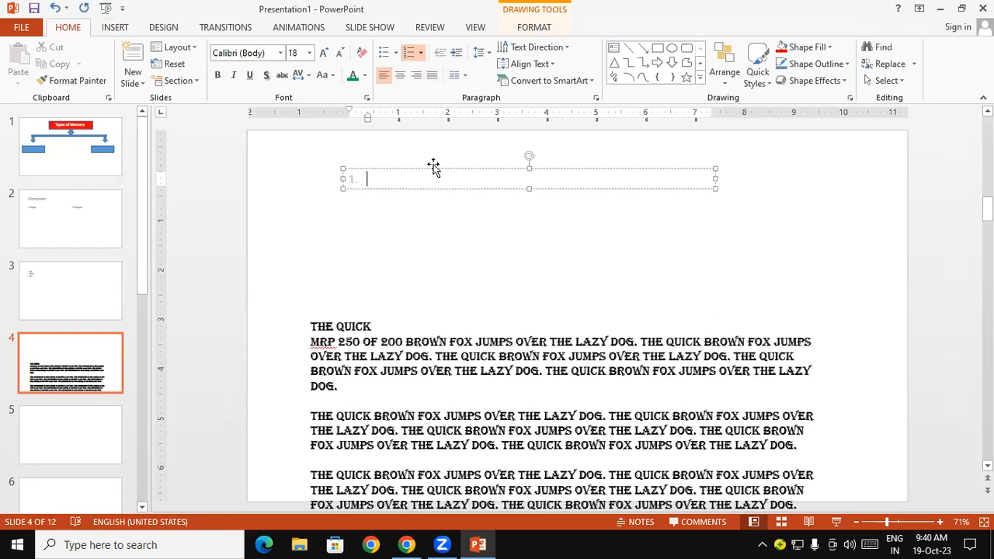
text(Input)
key(Return)
key(Tab)
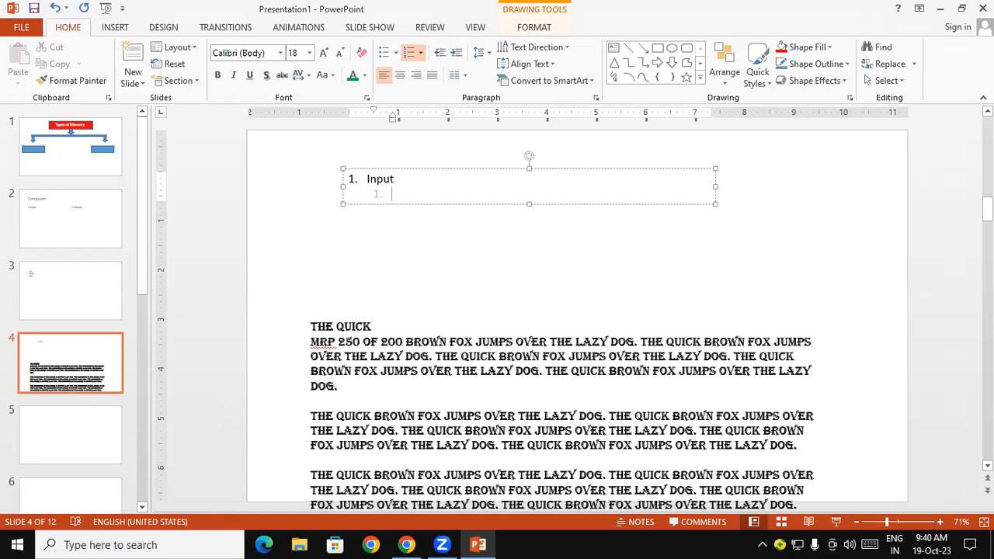